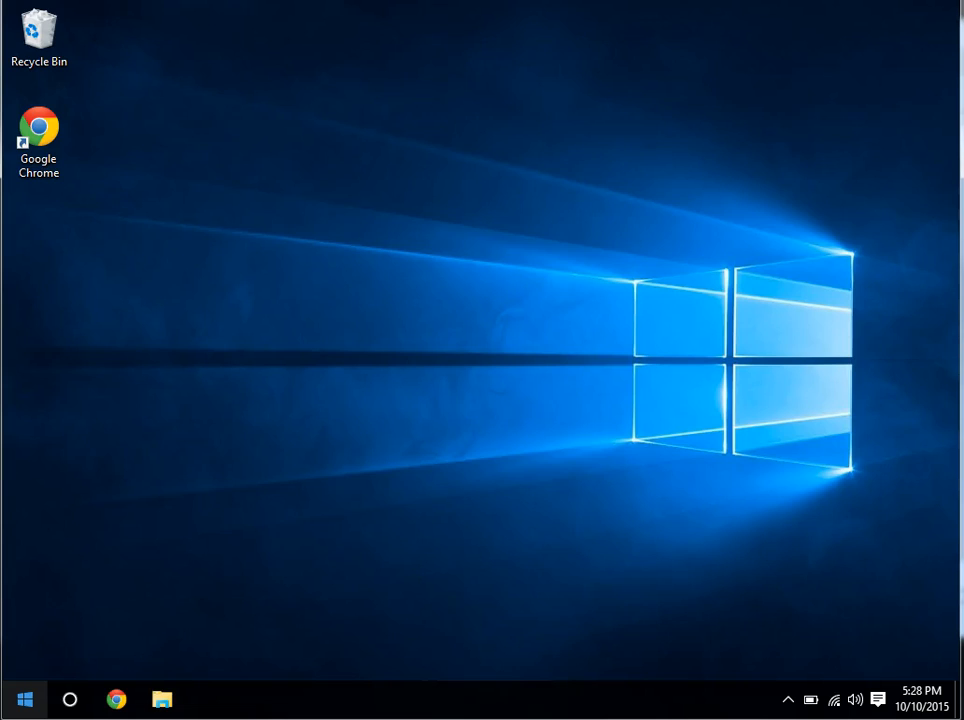
Search 'network' from Start to open Network Connections and select the E131 Network adapter.
click(26, 702)
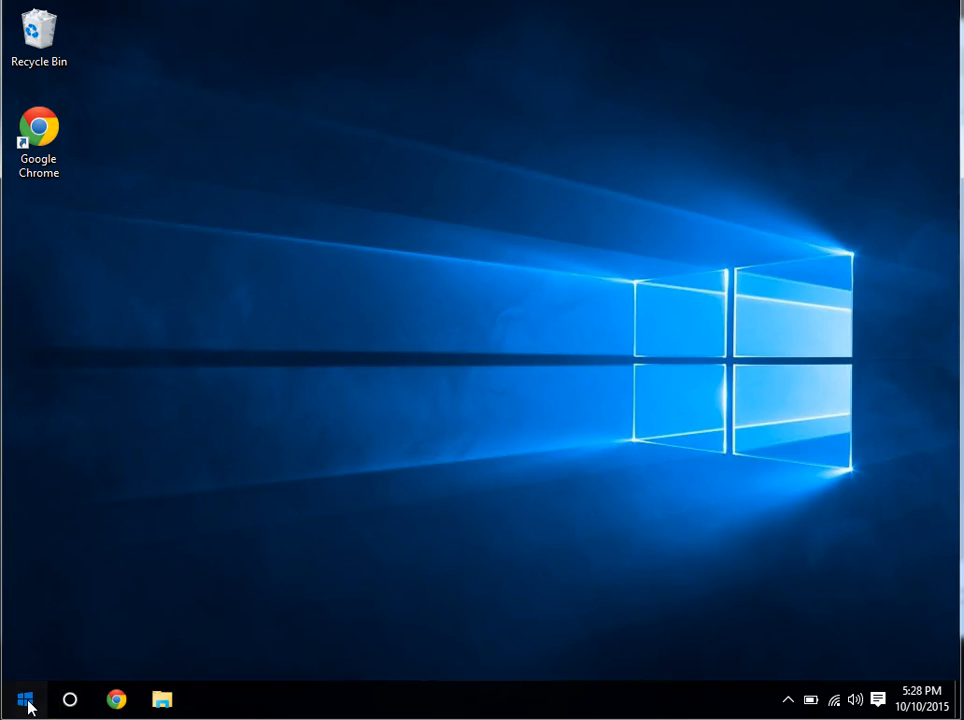
text(t)
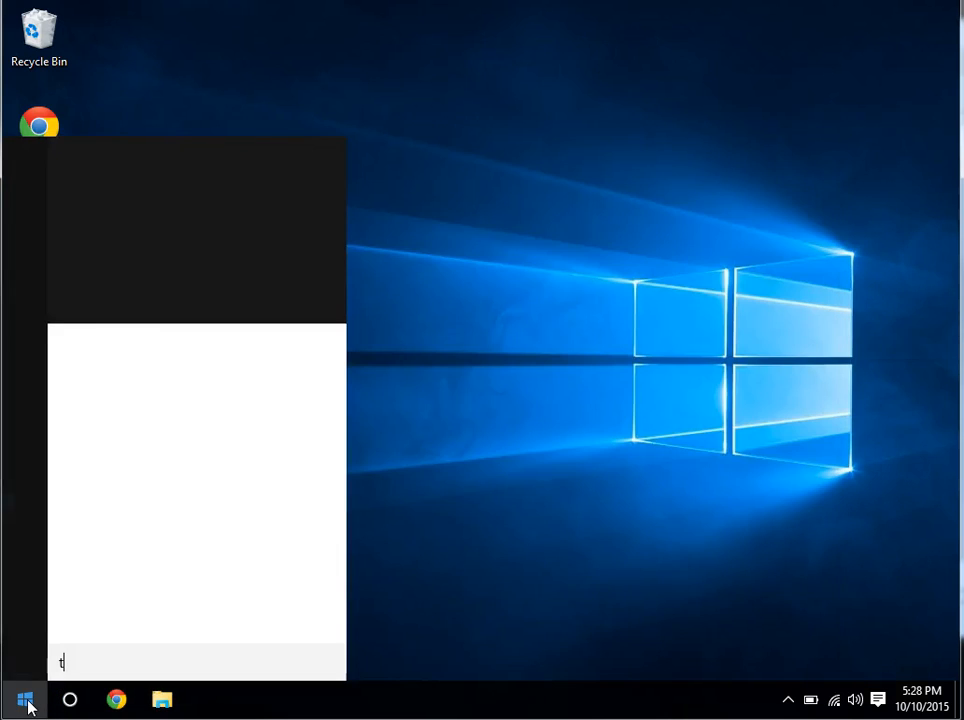
key(BackSpace)
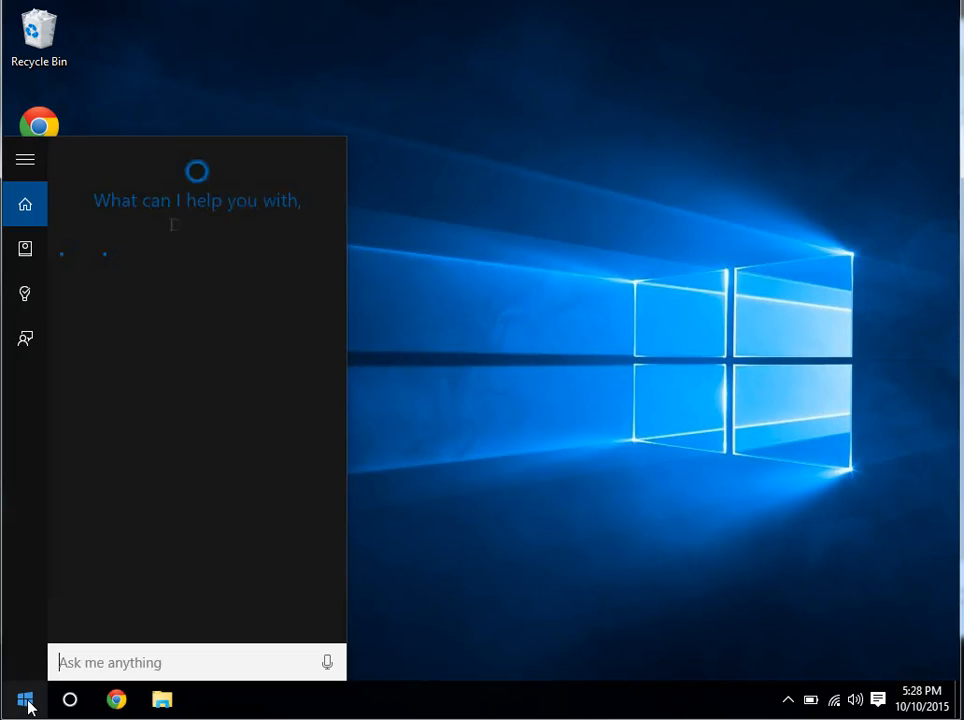
text(network)
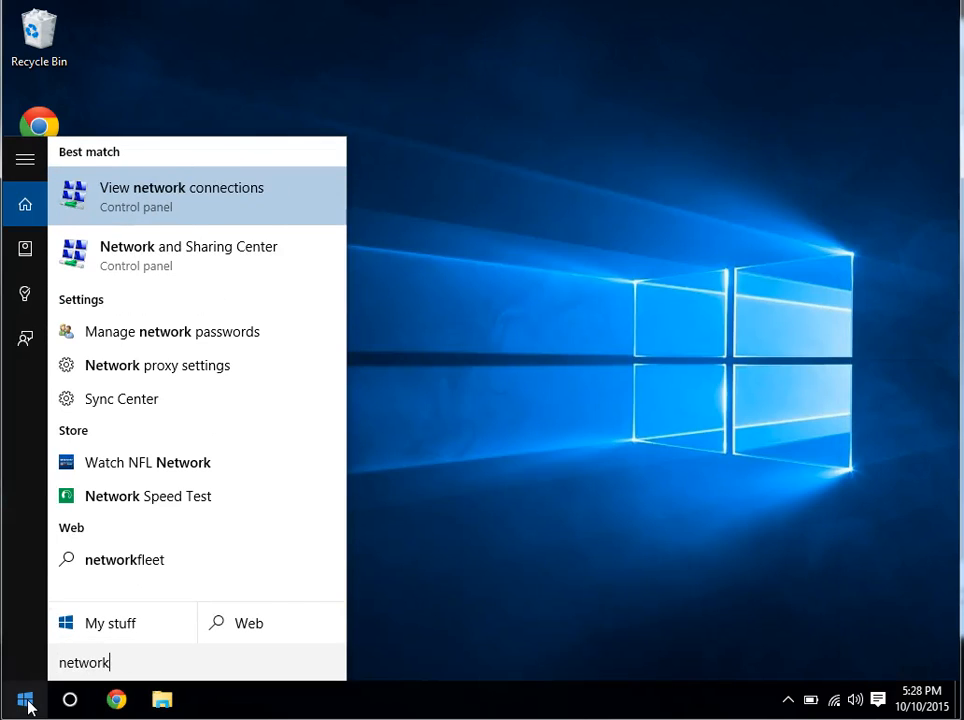
click(133, 195)
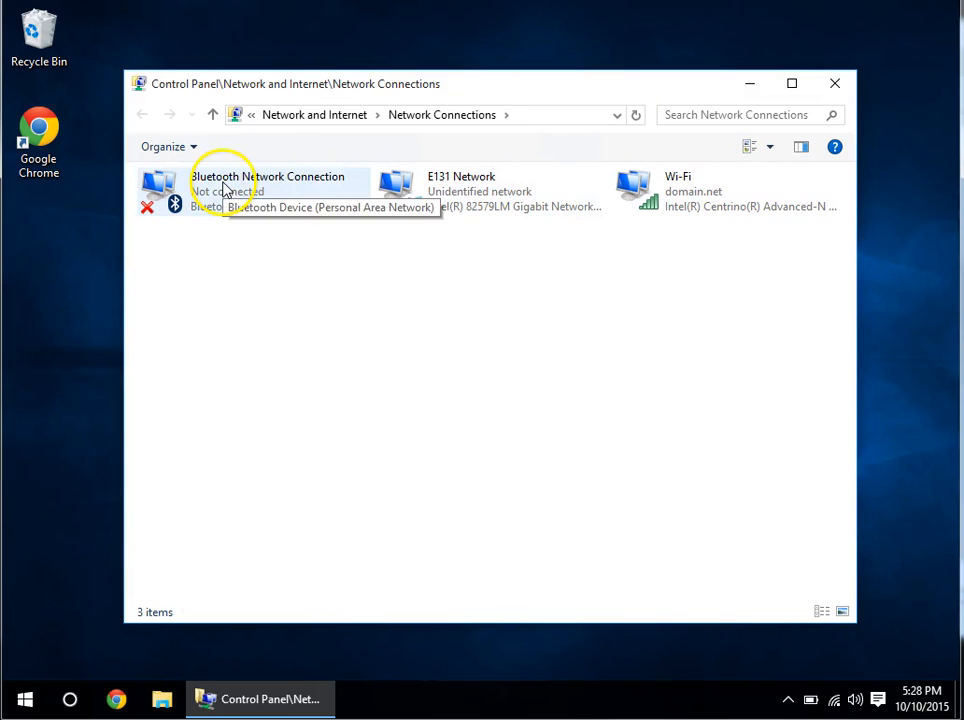
click(688, 200)
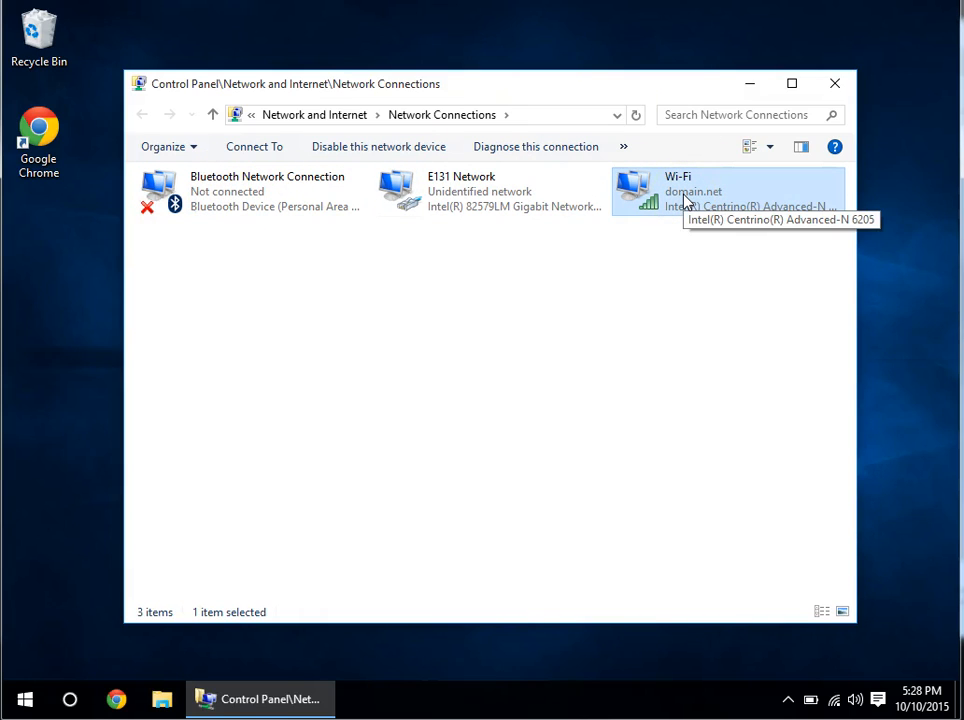
click(451, 202)
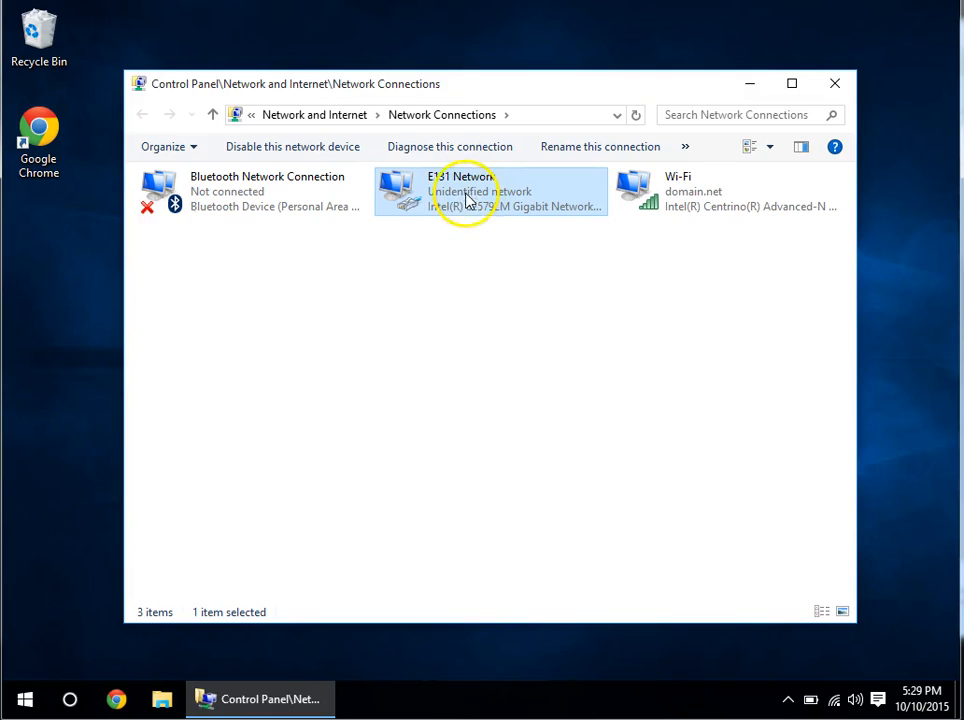
Open E131 Network's Properties, then its Internet Protocol Version 4 (TCP/IPv4) properties, keeping the name unchanged.
click(445, 180)
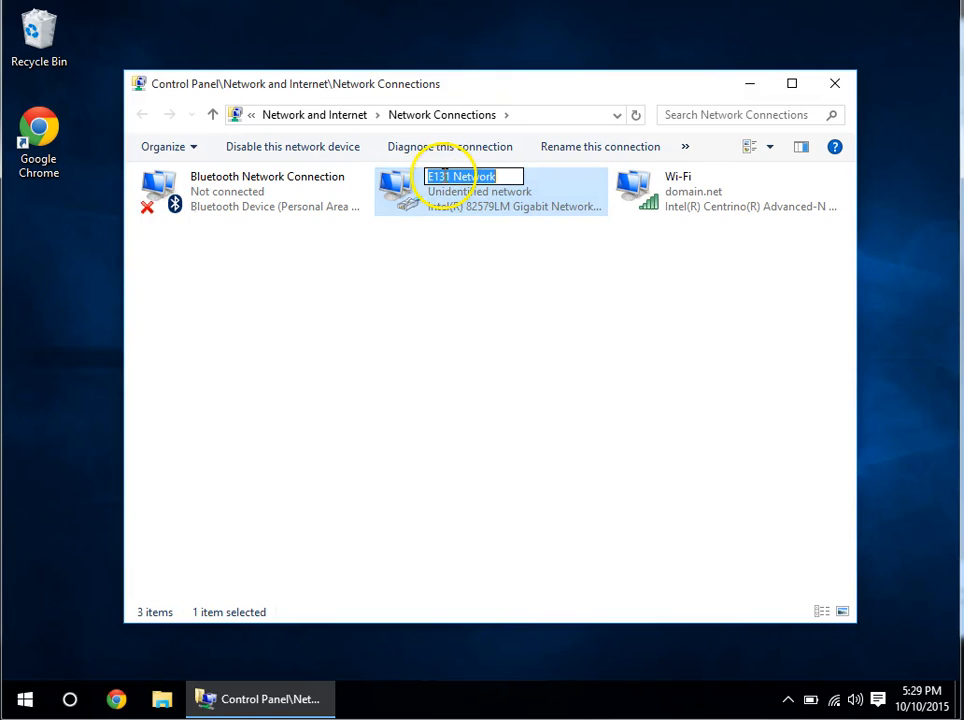
key(Return)
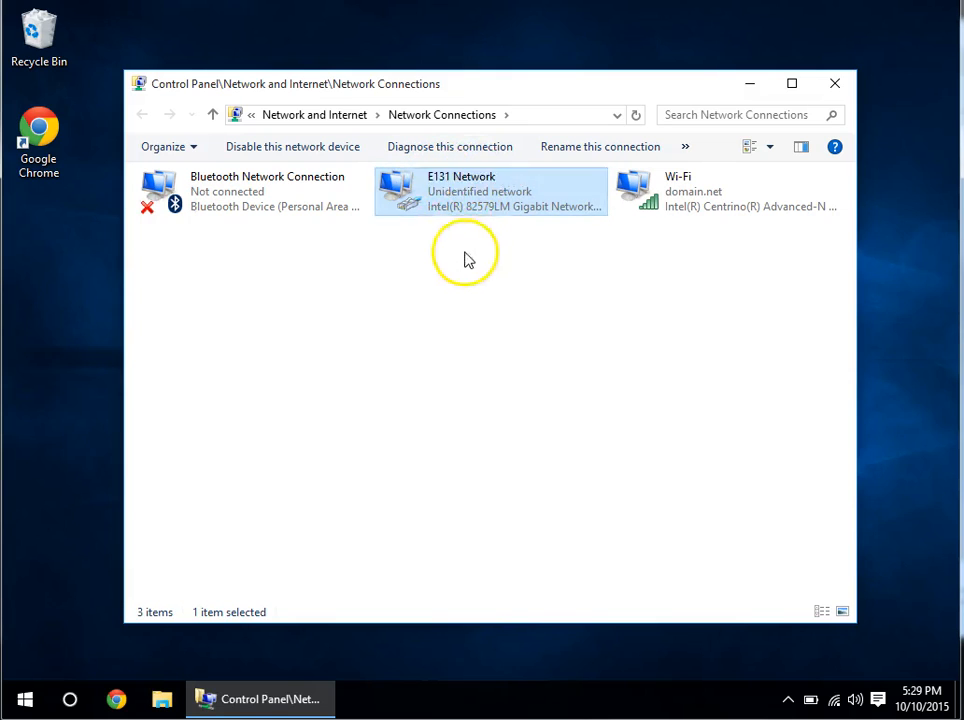
right_click(472, 200)
click(540, 344)
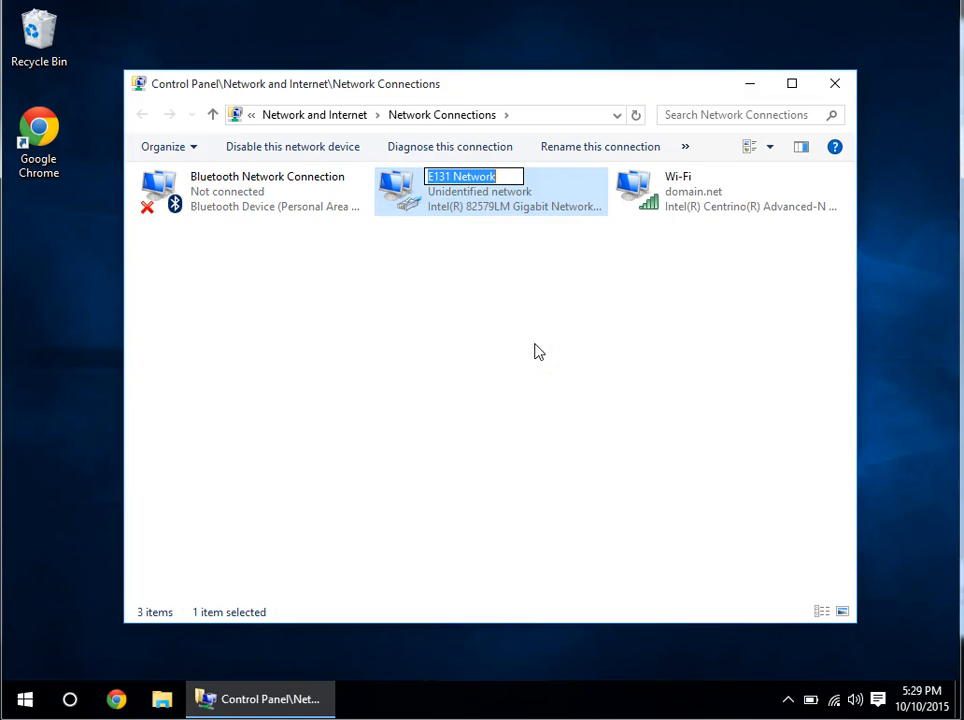
click(495, 286)
click(473, 194)
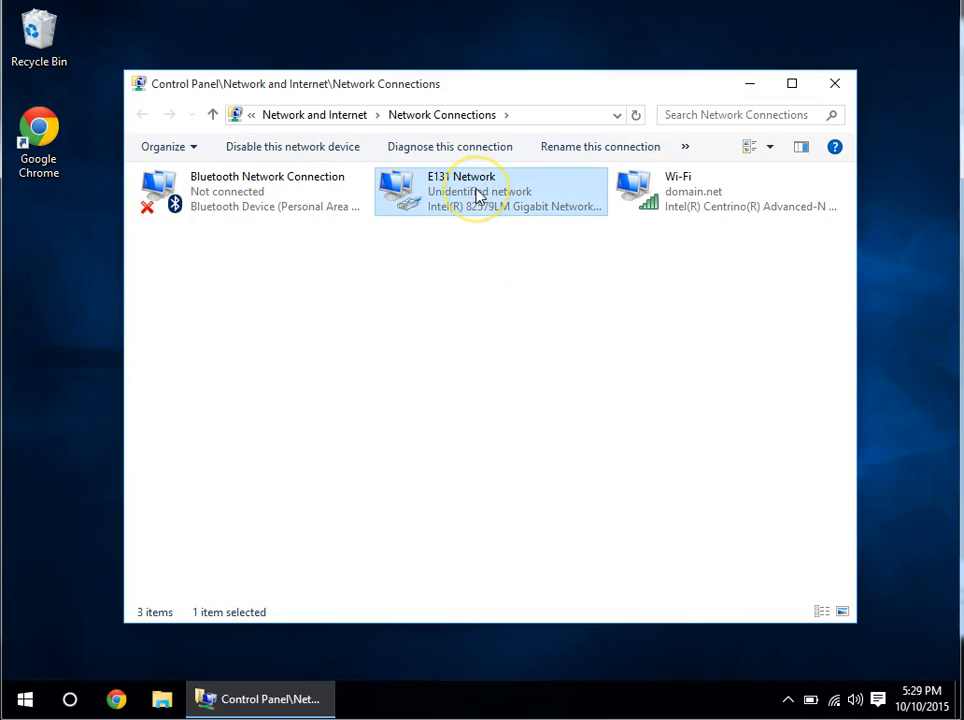
right_click(478, 194)
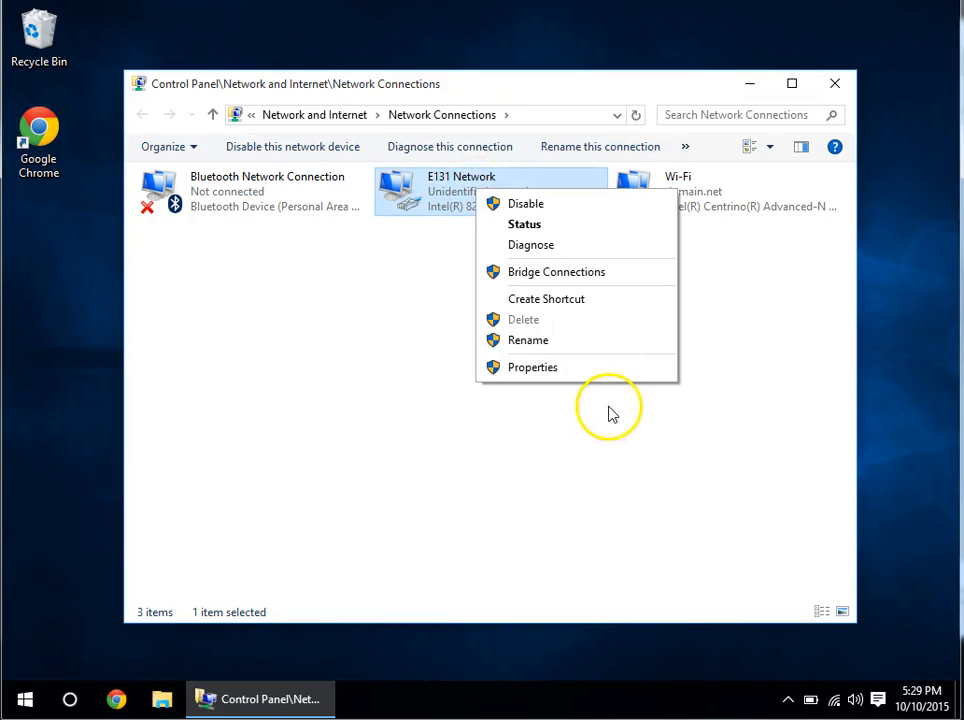
click(580, 374)
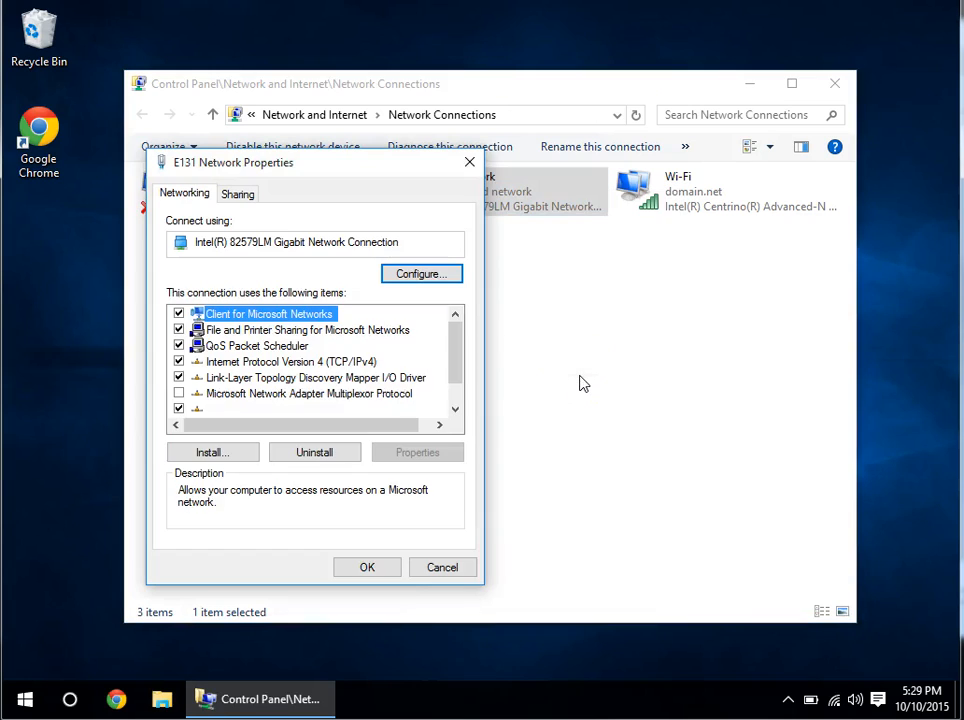
click(335, 364)
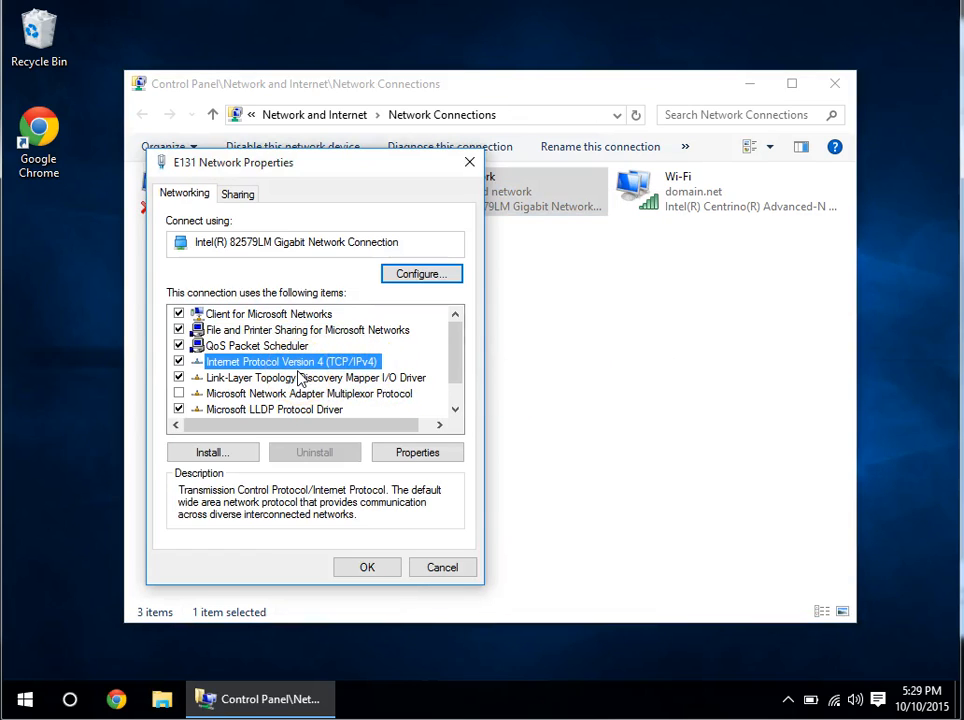
click(409, 448)
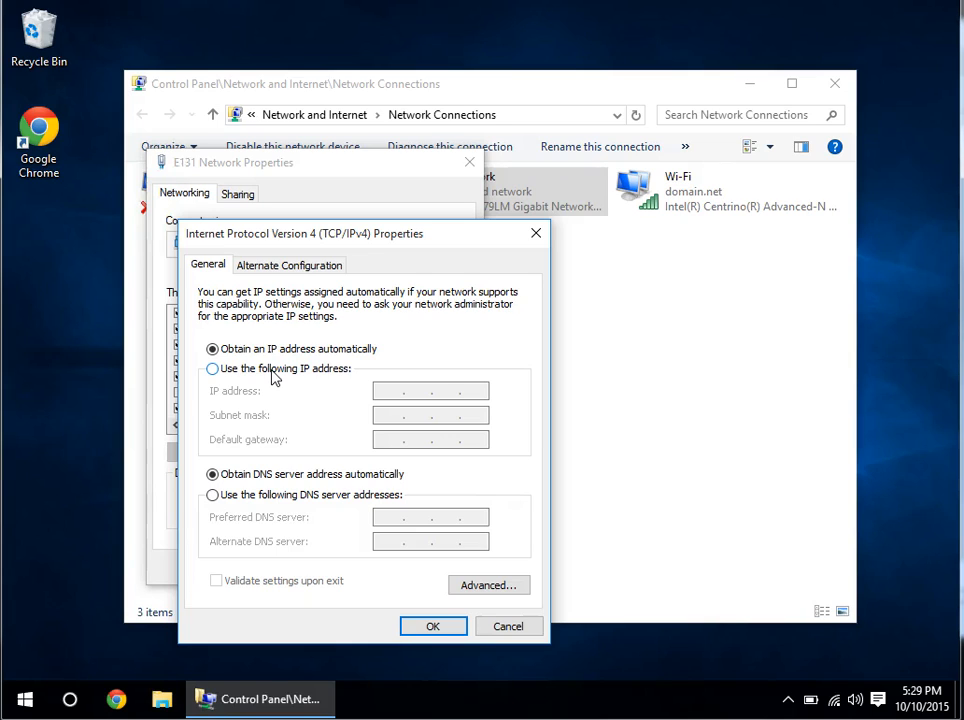
Switch to a manual IP address, entering 192.168.0.1 with the default subnet mask 255.255.255.0.
click(288, 370)
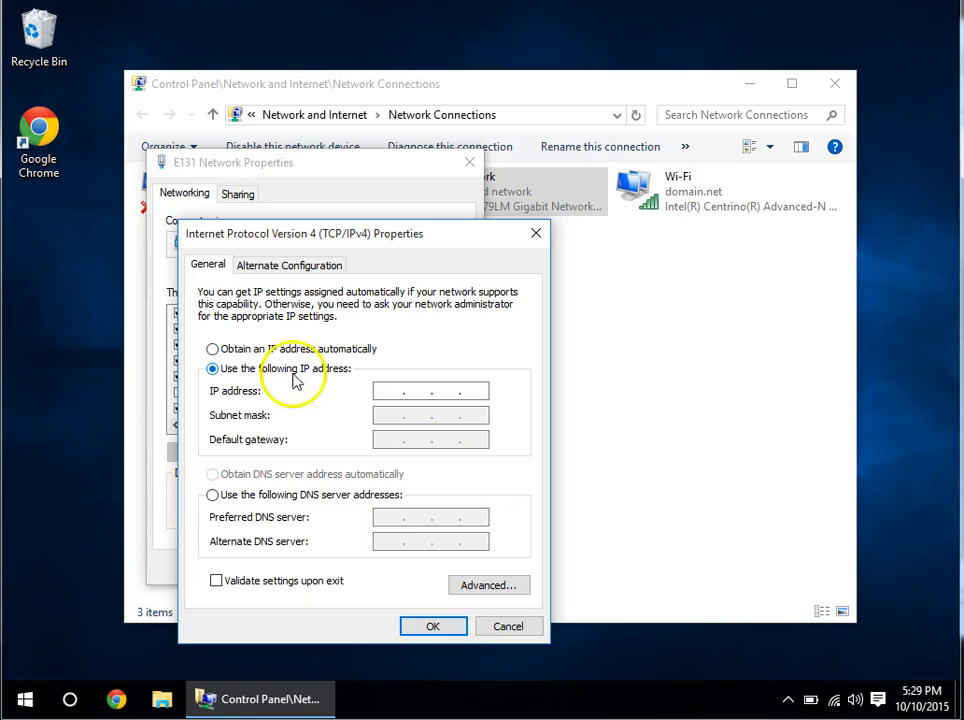
click(392, 389)
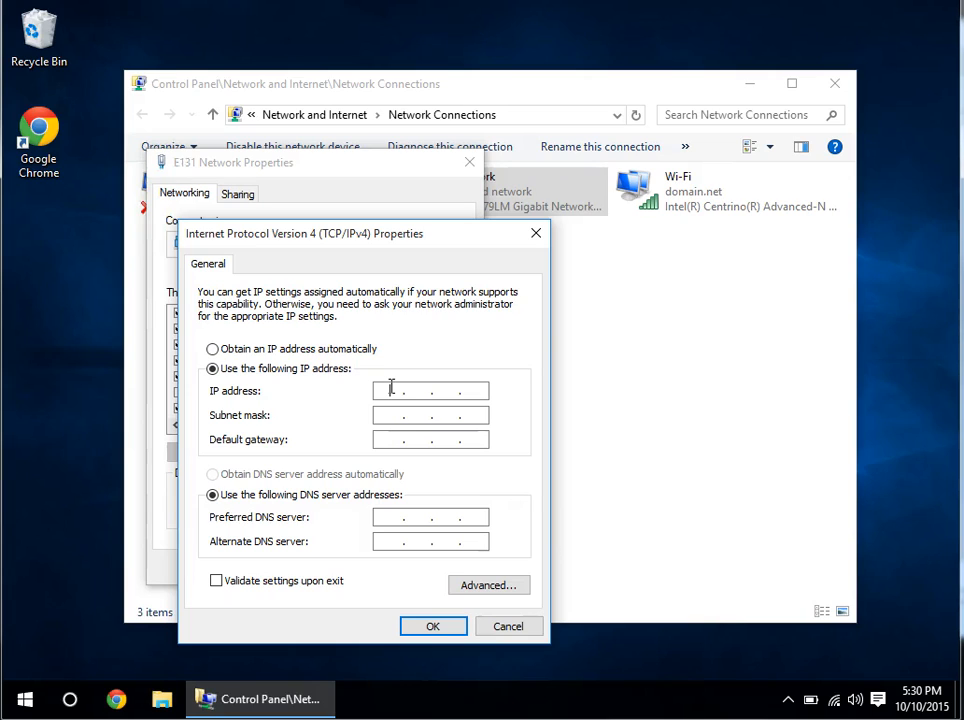
text(192 . 168 . 0 . 1)
click(387, 415)
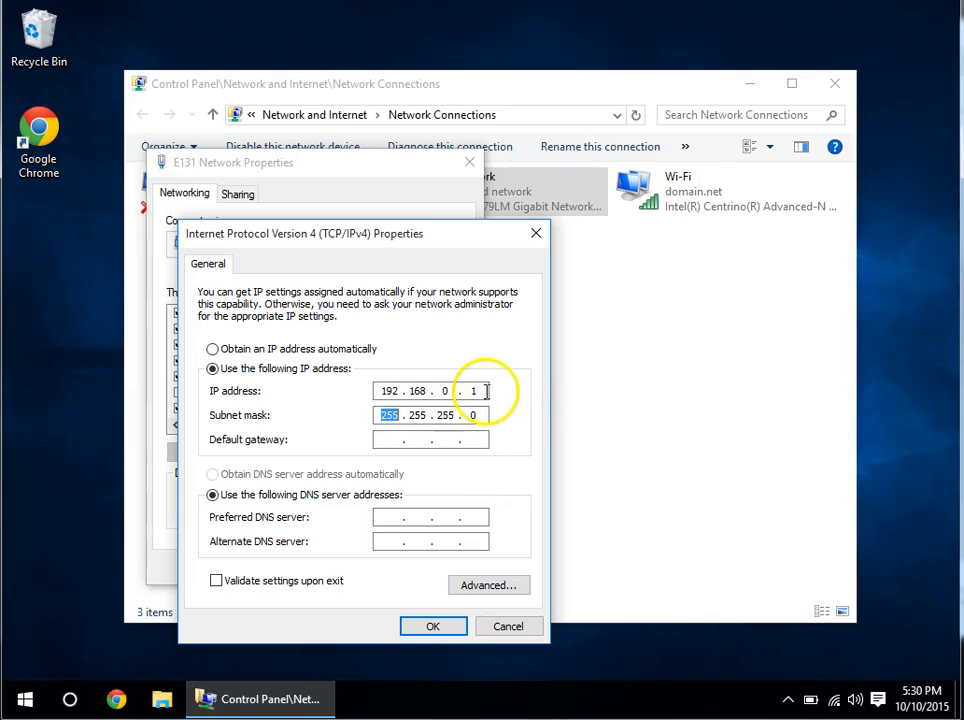
drag(455, 415, 334, 392)
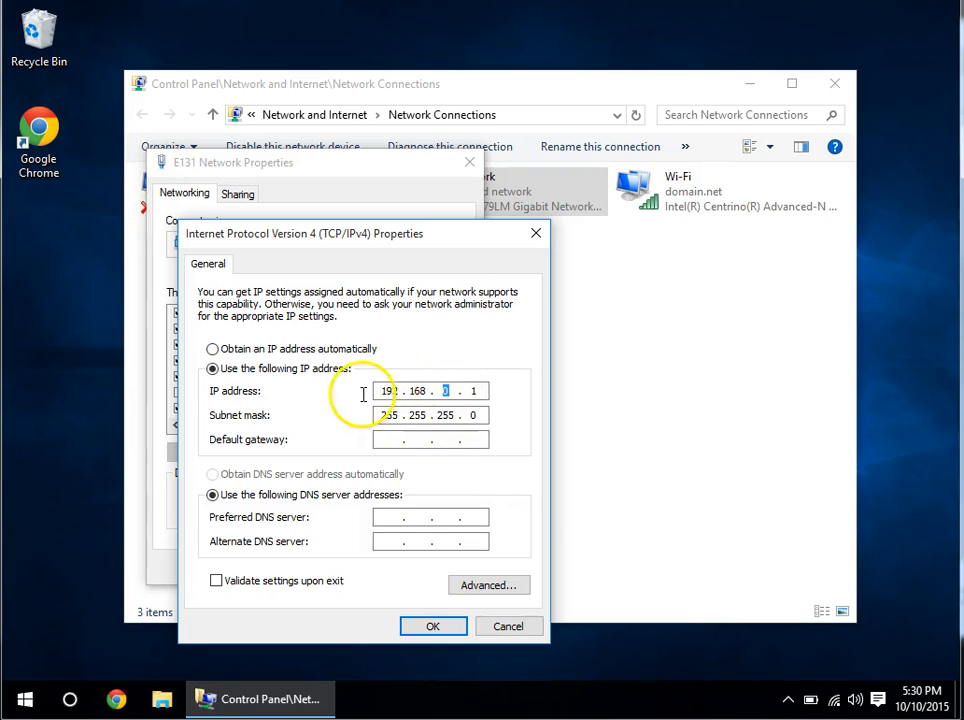
Correct the address's last number back to 1 and confirm the static IPv4 settings with OK.
drag(467, 391, 488, 390)
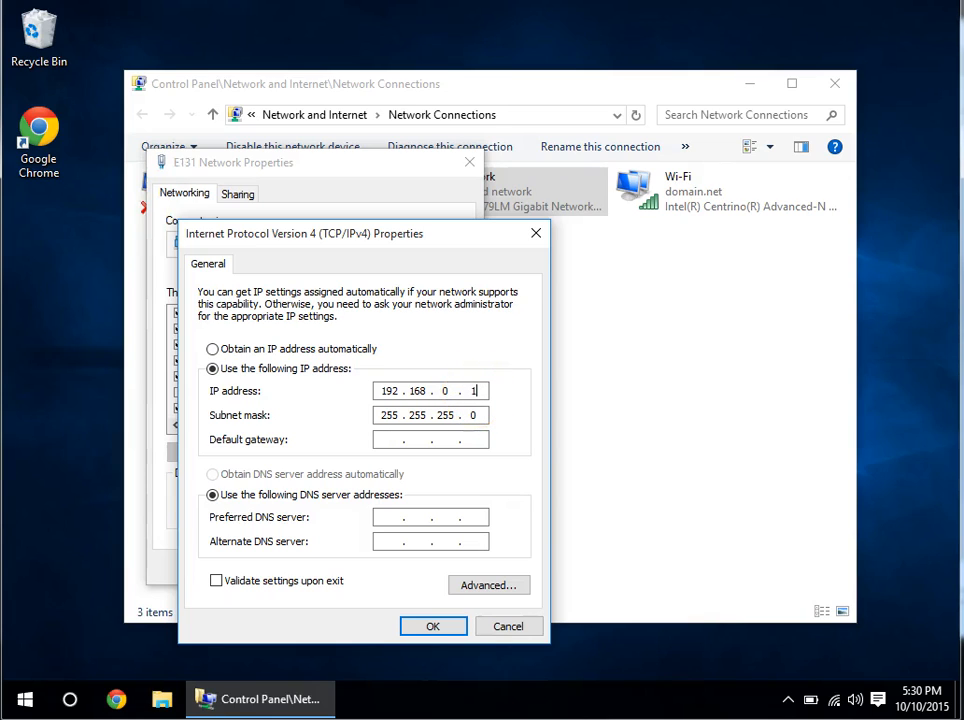
text(254)
key(BackSpace)
key(BackSpace)
key(BackSpace)
text(50)
key(BackSpace)
key(BackSpace)
text(1)
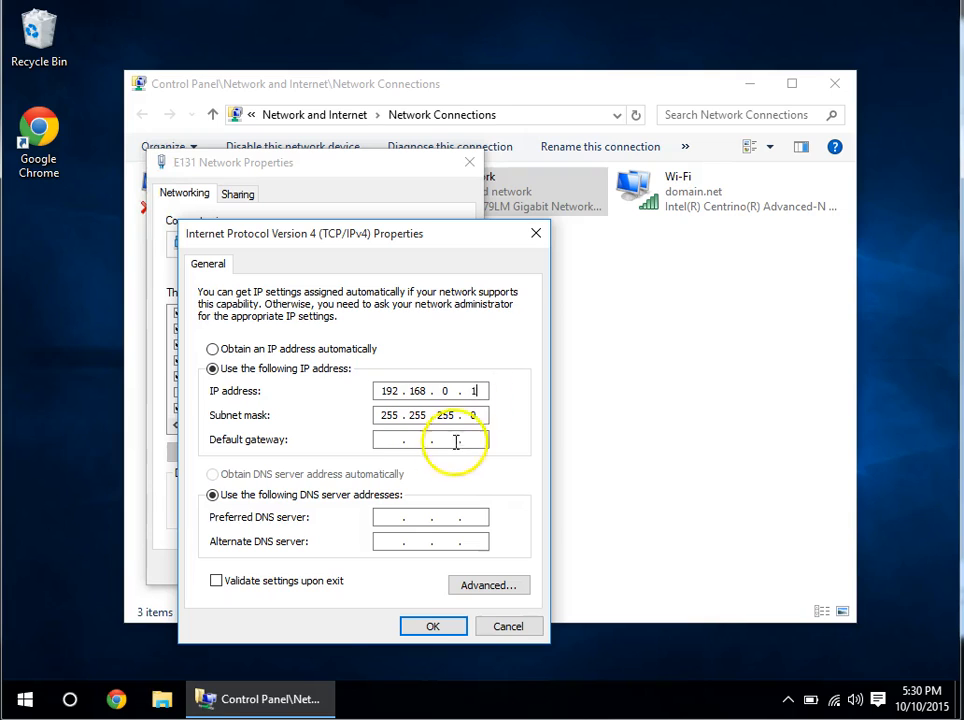
click(386, 440)
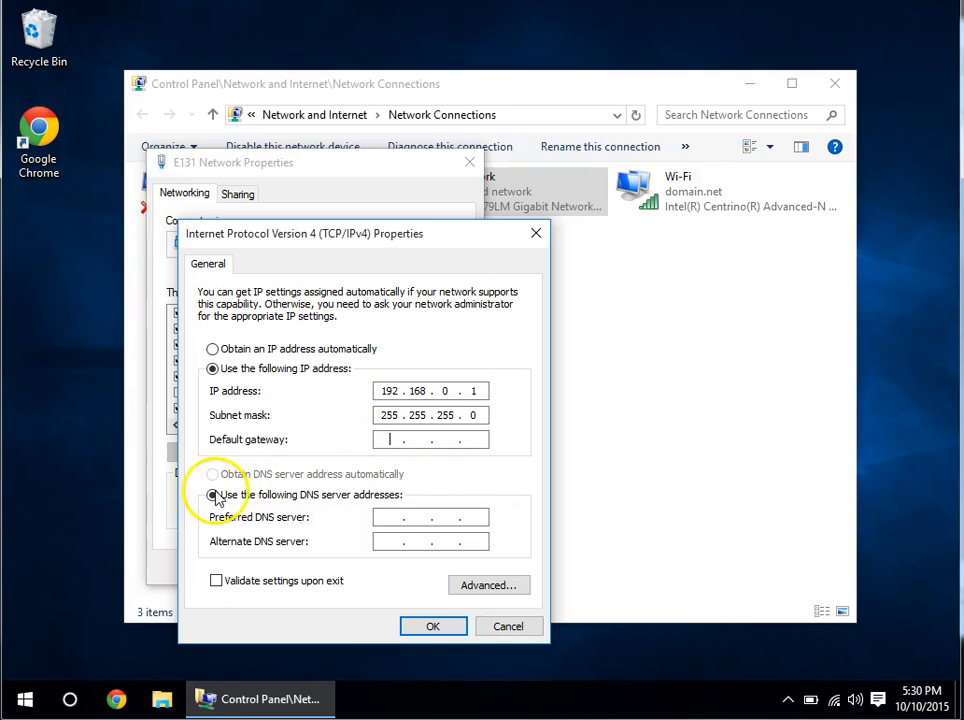
click(430, 626)
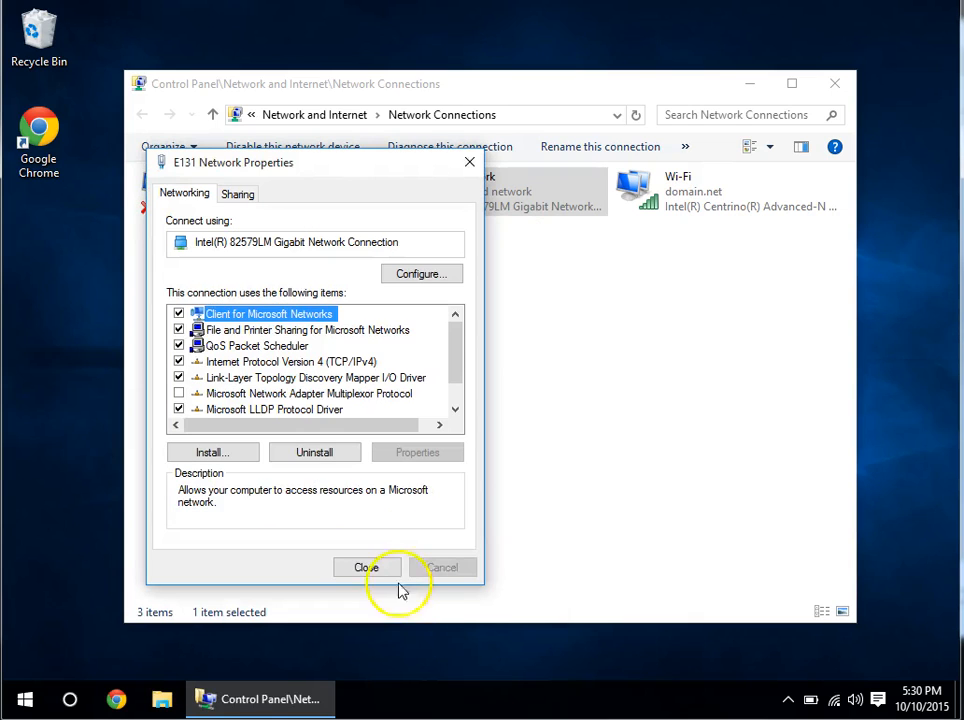
Close E131 Network Properties, review Windows Firewall status via a 'fire' search, then minimize it.
click(369, 569)
click(21, 699)
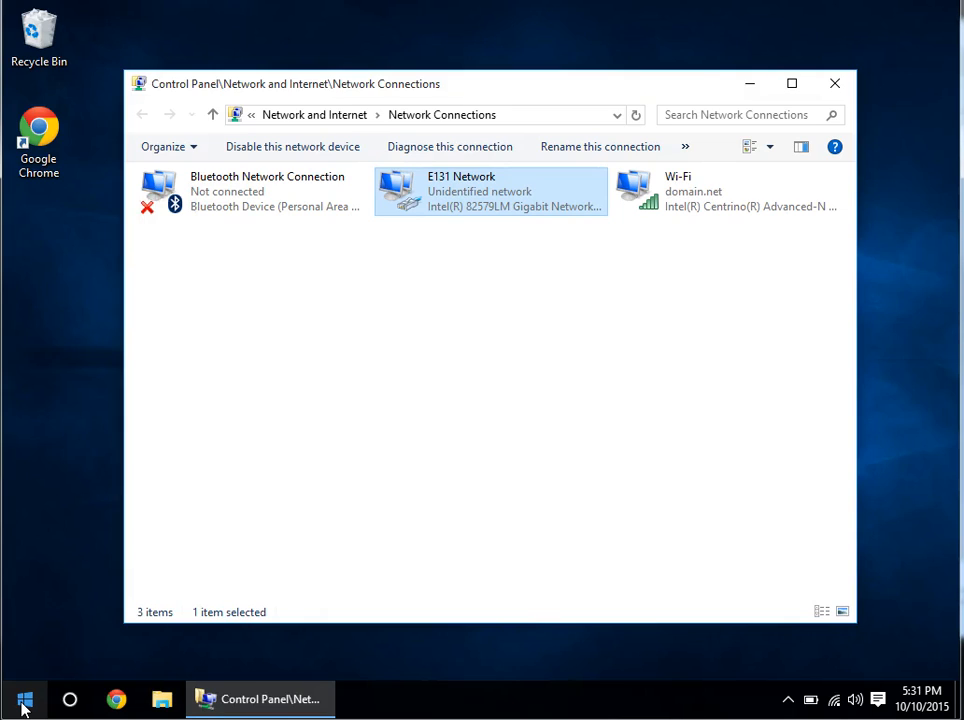
click(22, 701)
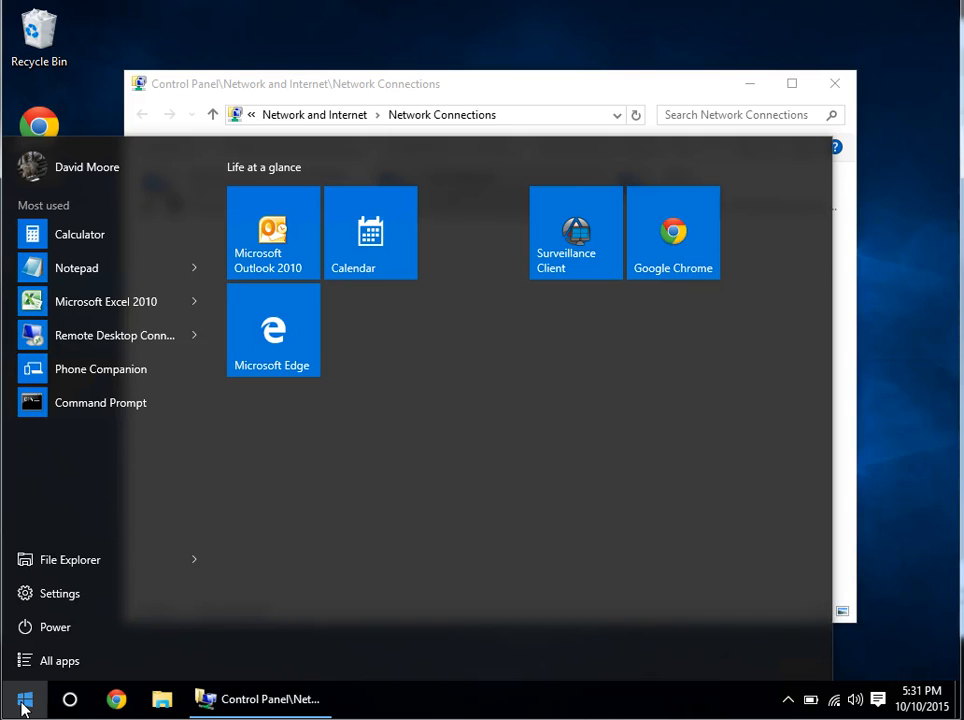
text(firewi)
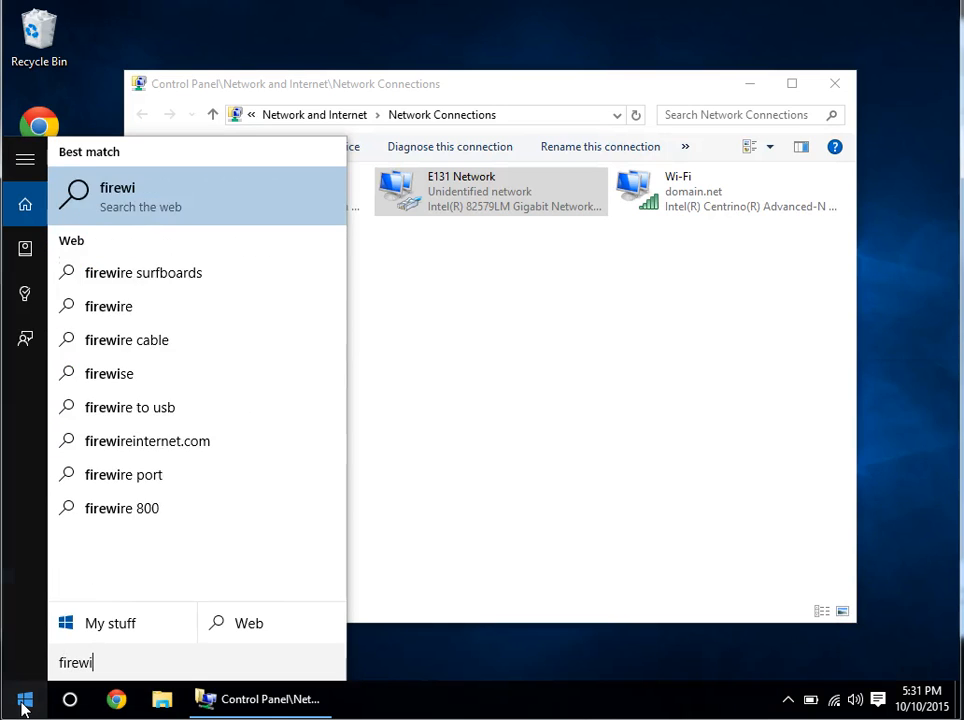
key(BackSpace)
key(BackSpace)
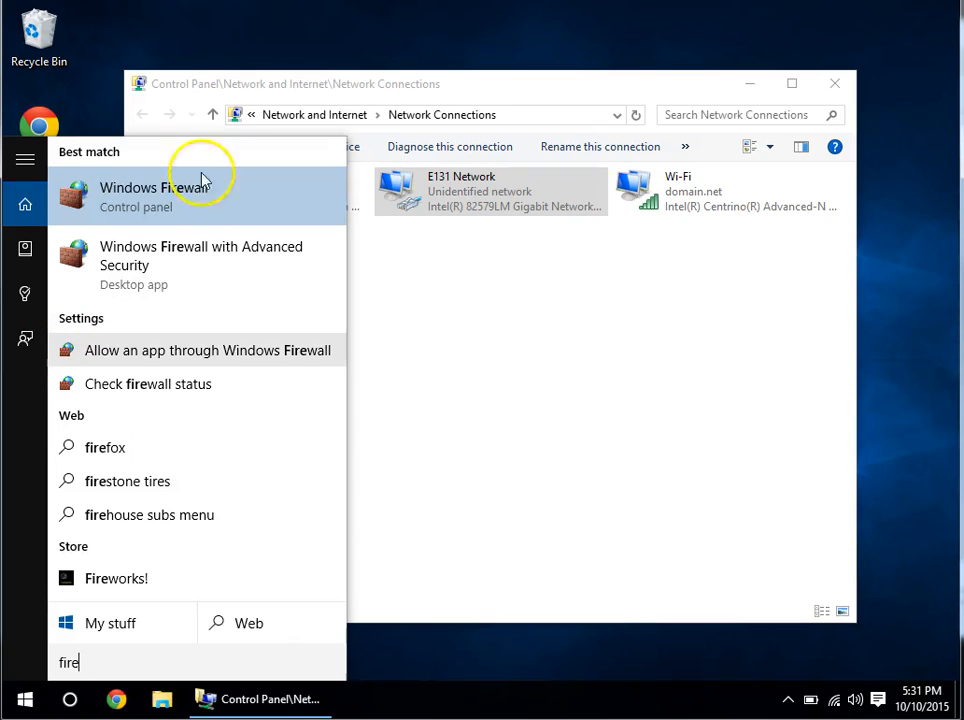
click(166, 202)
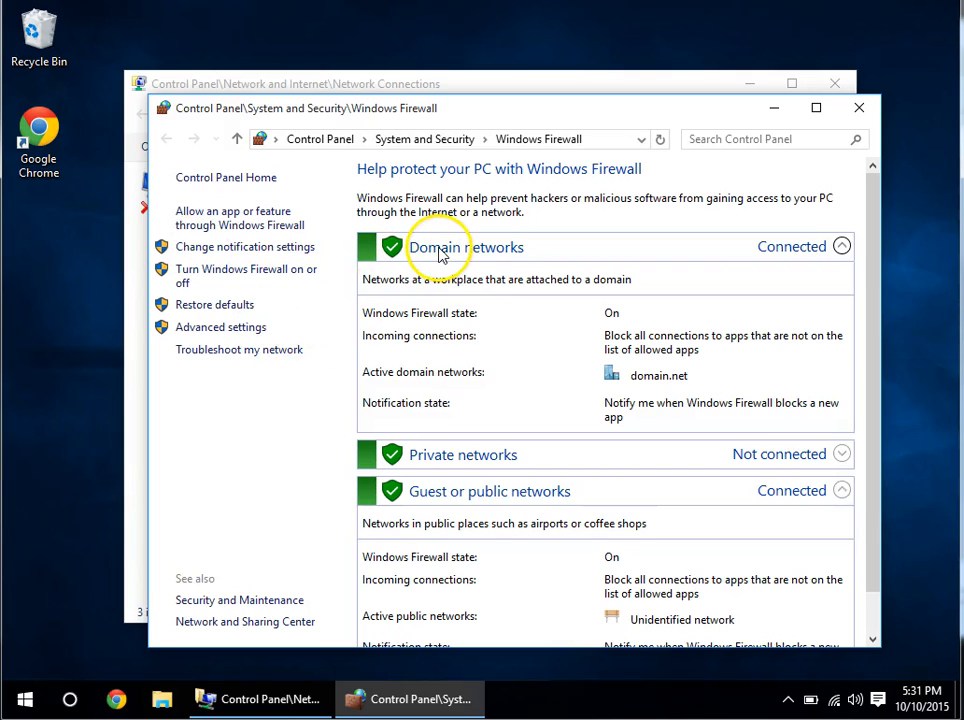
scroll(640, 335, down, 1)
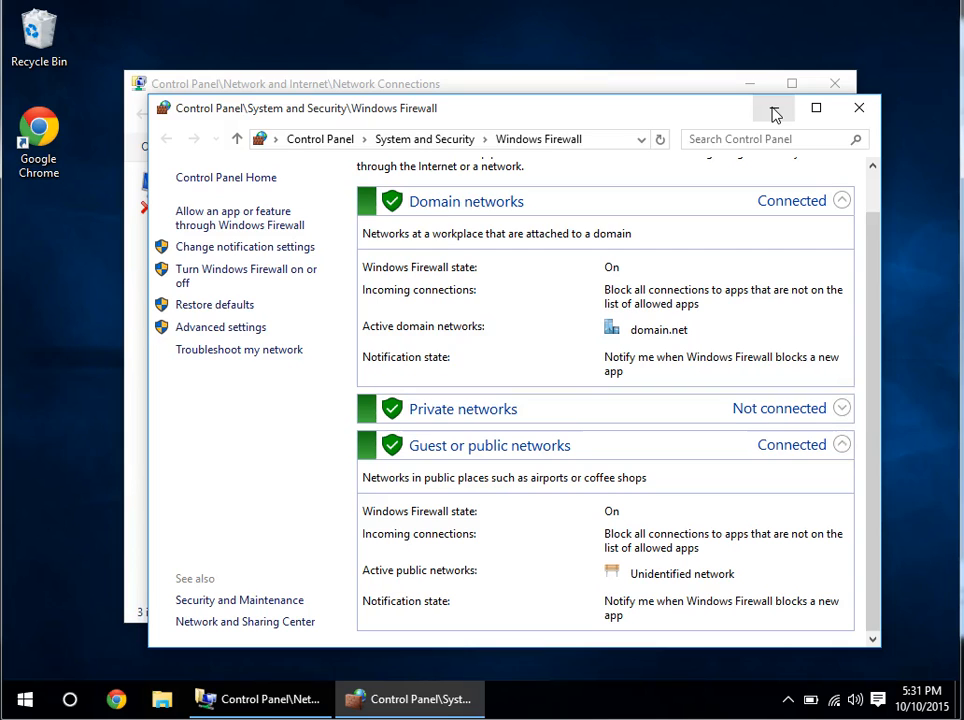
click(775, 111)
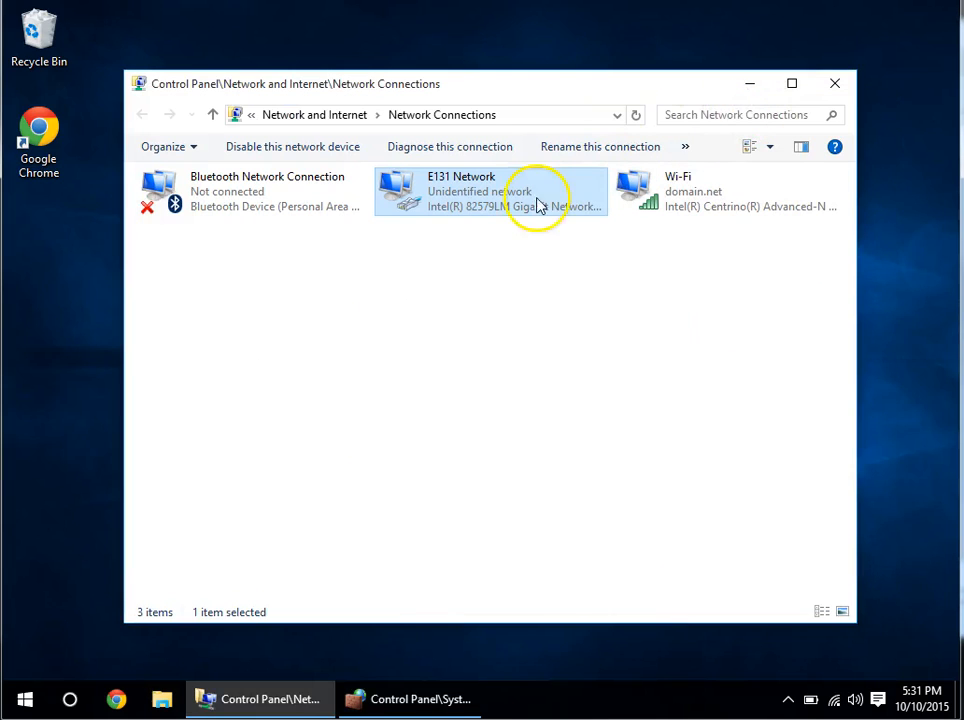
Launch Command Prompt with 'cmd' and run ping 192.168.0.50 to reach the controller.
click(26, 699)
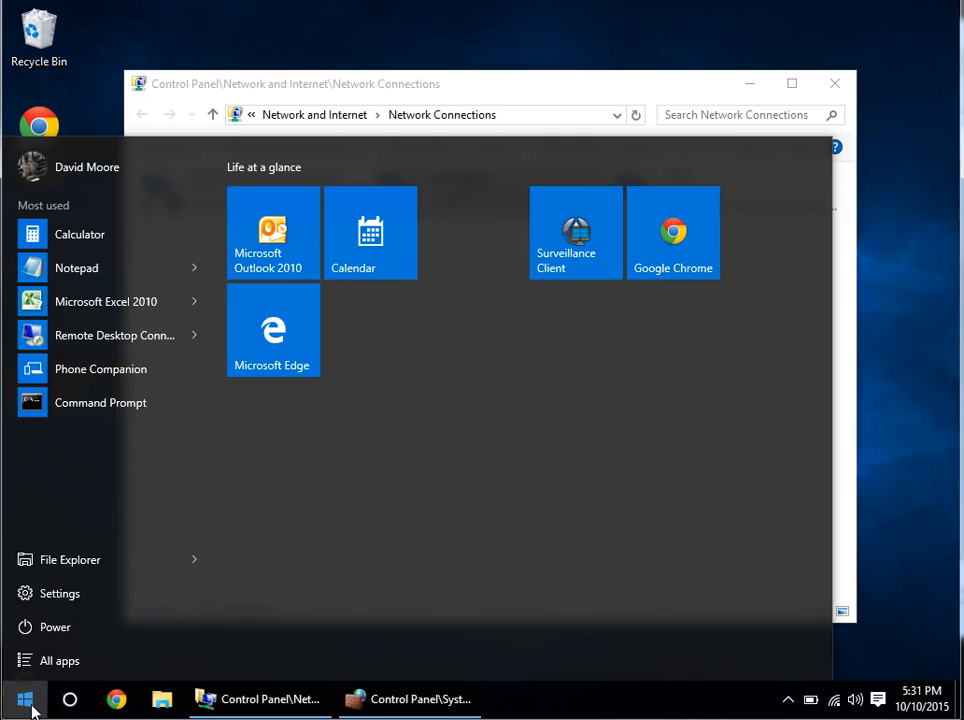
text(cmd)
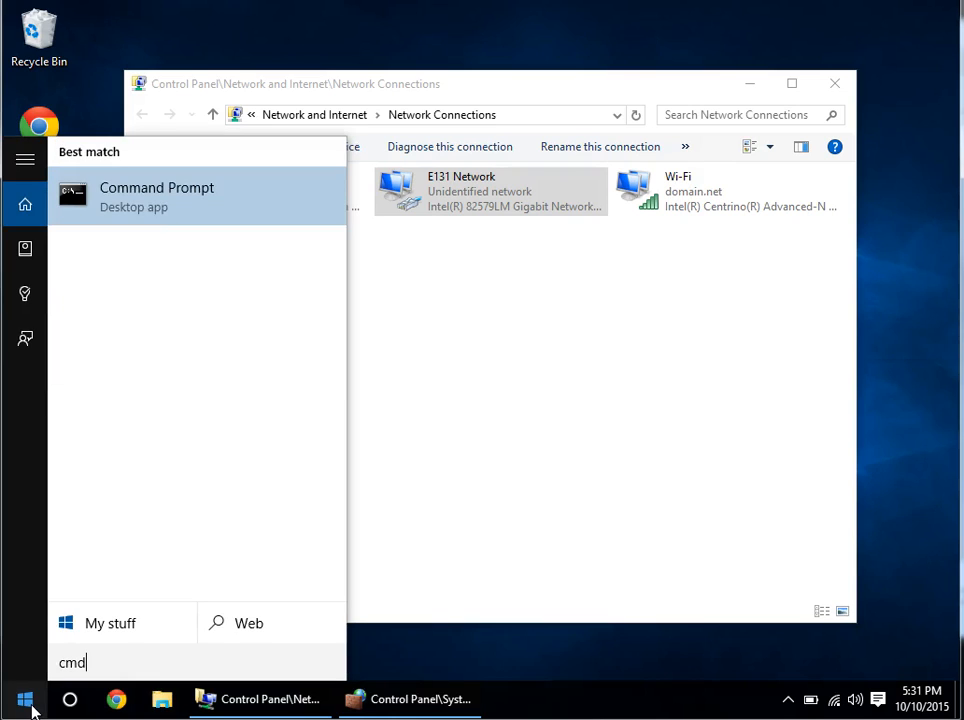
key(Return)
click(256, 243)
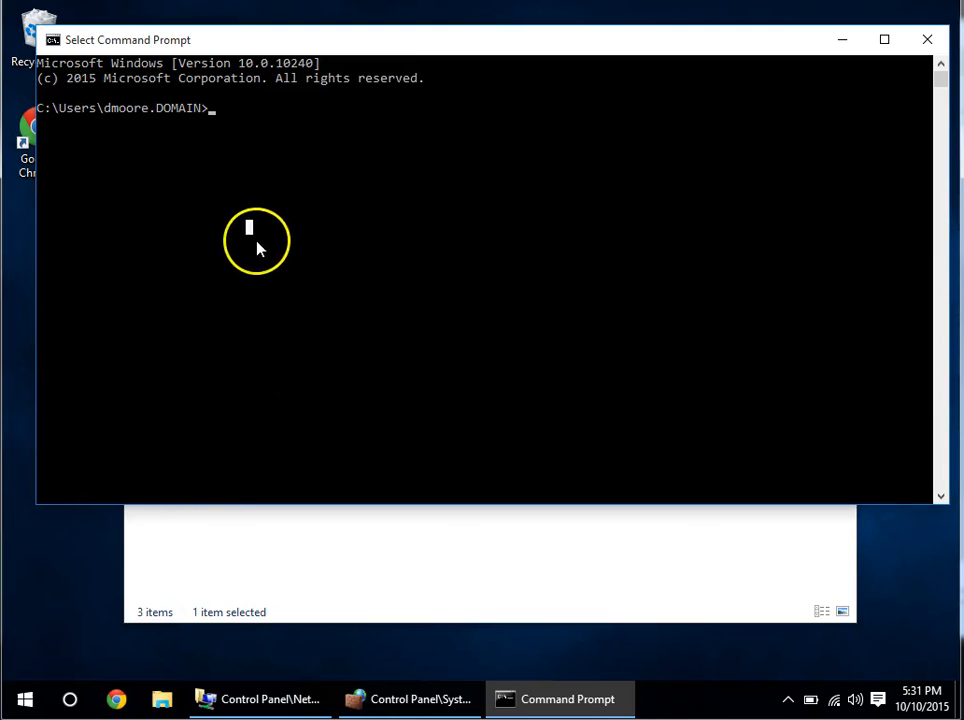
drag(256, 243, 257, 246)
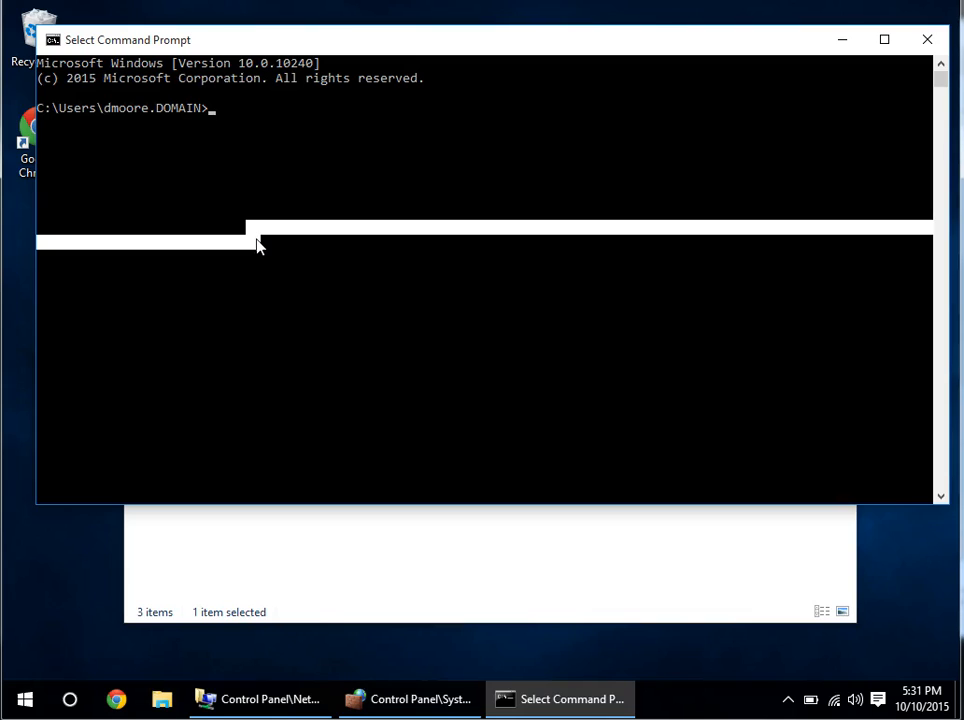
text(ping )
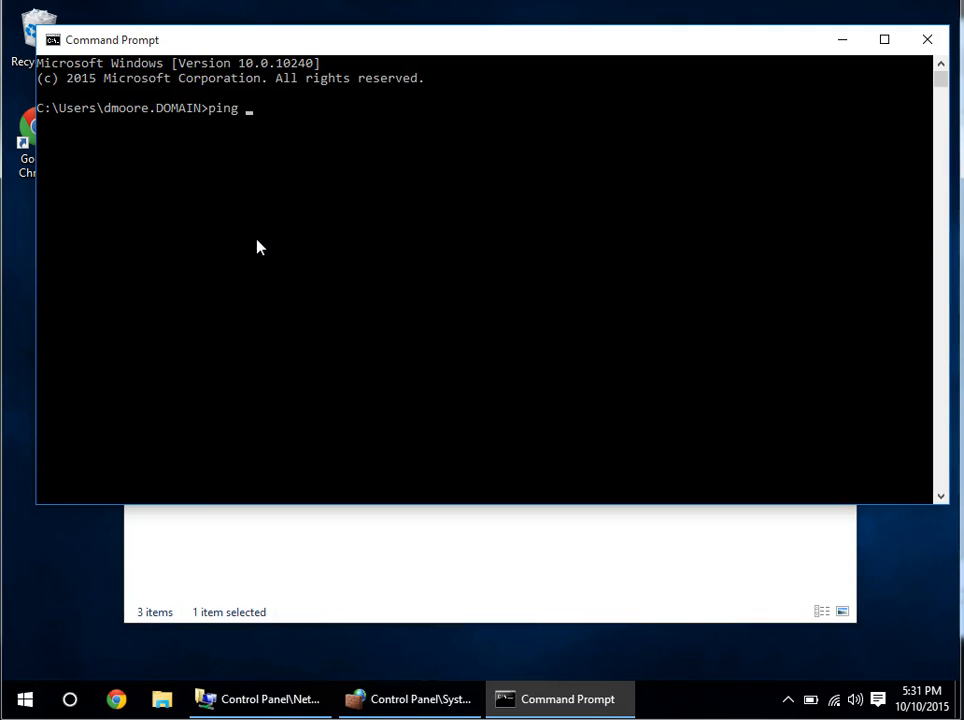
text(192.168.0.50)
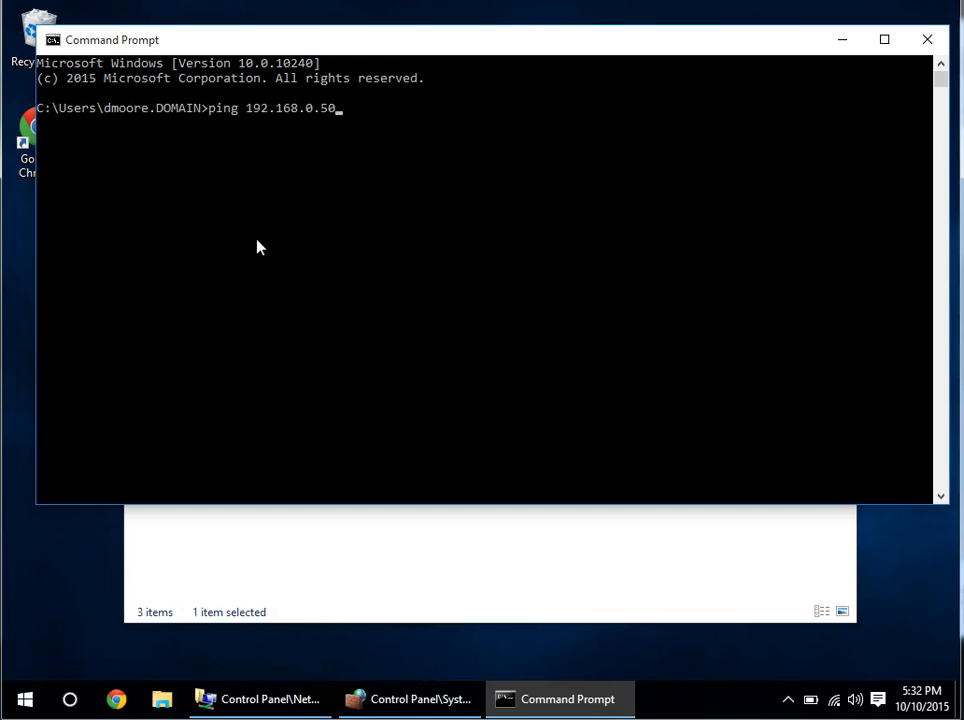
key(Return)
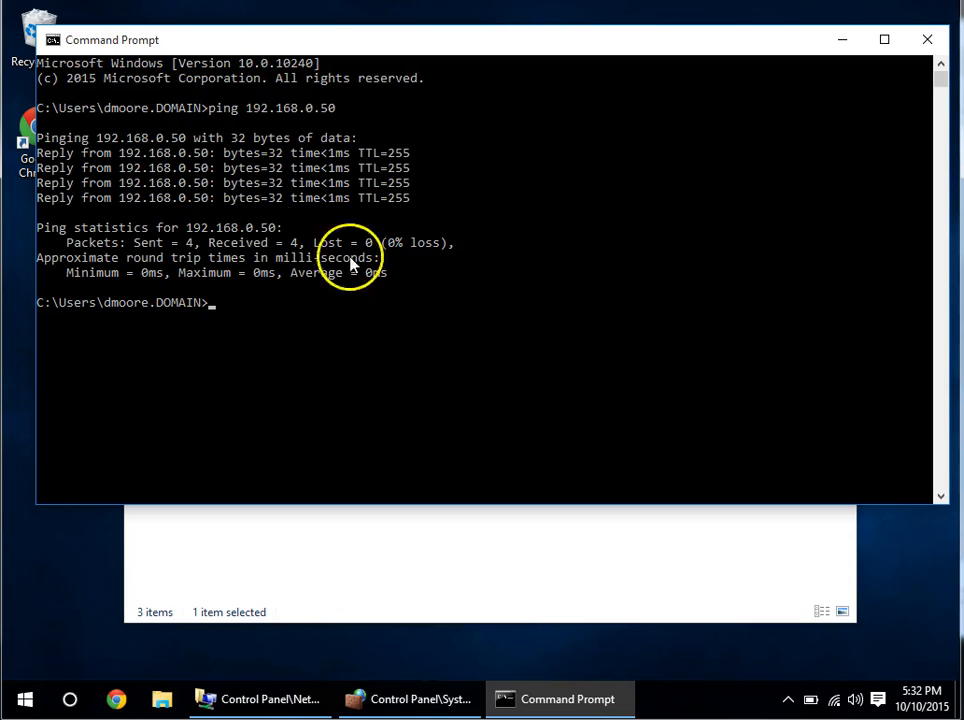
Open Chrome and load the controller address 192.168.0.50.
click(116, 699)
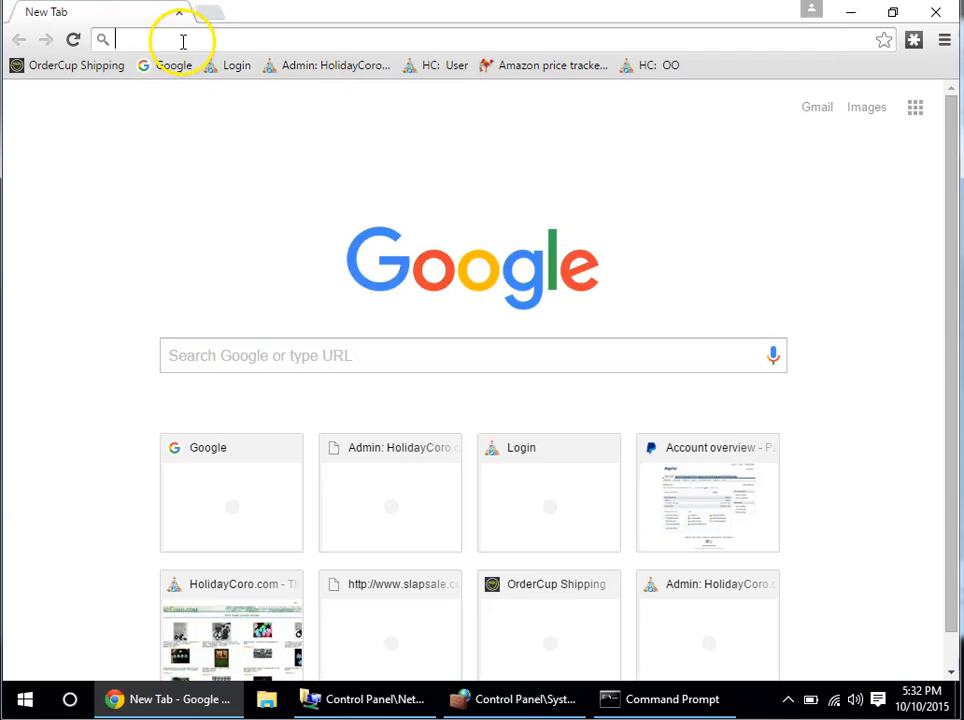
text(192.13)
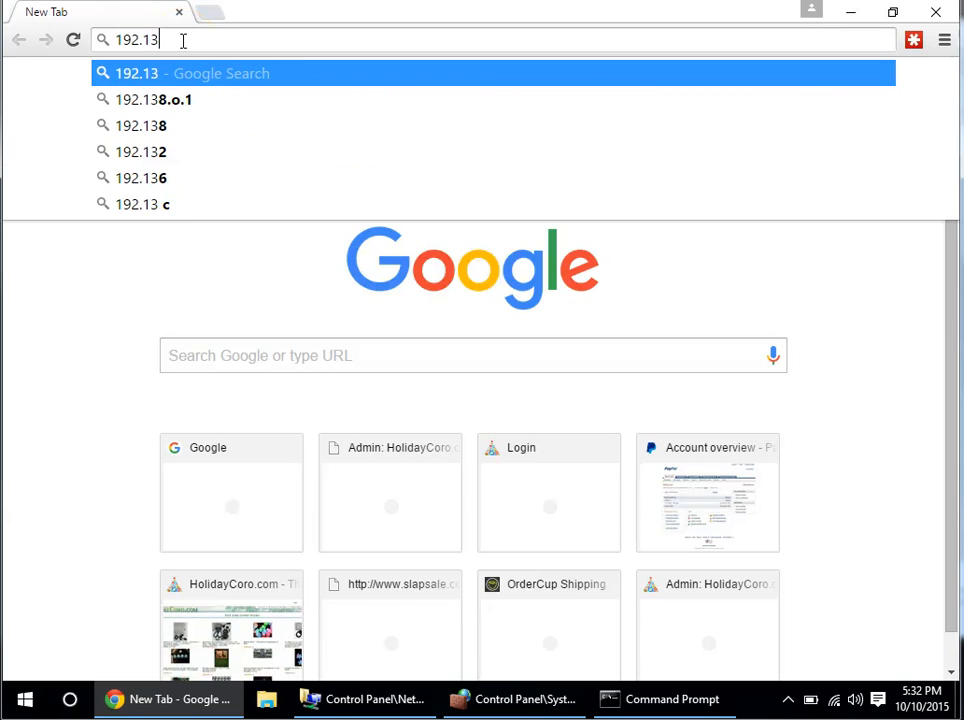
key(BackSpace)
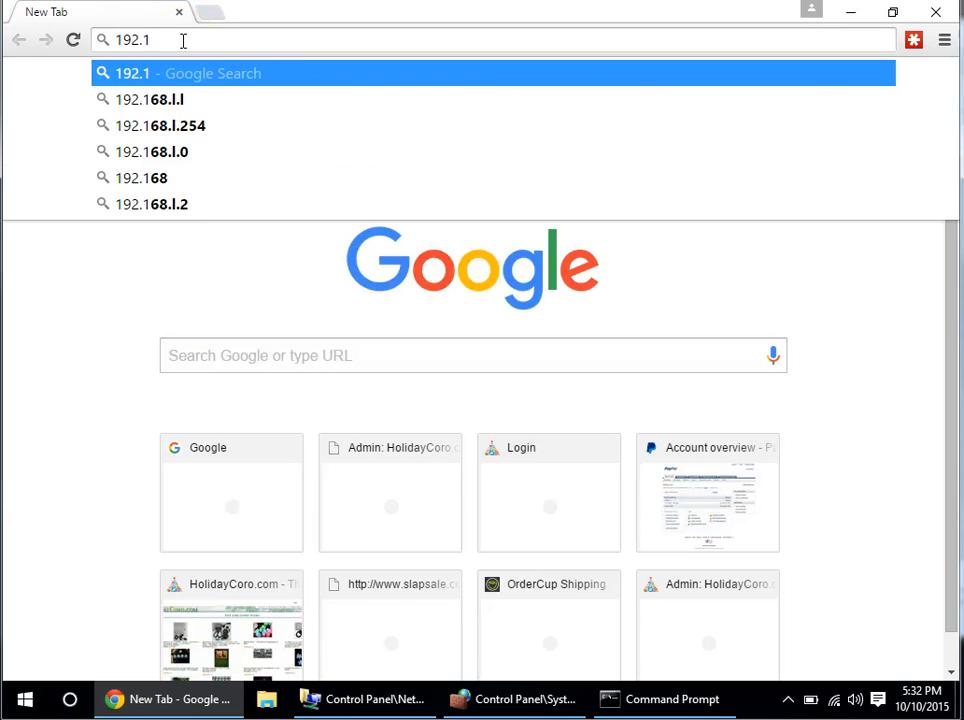
text(68.0.50)
key(Return)
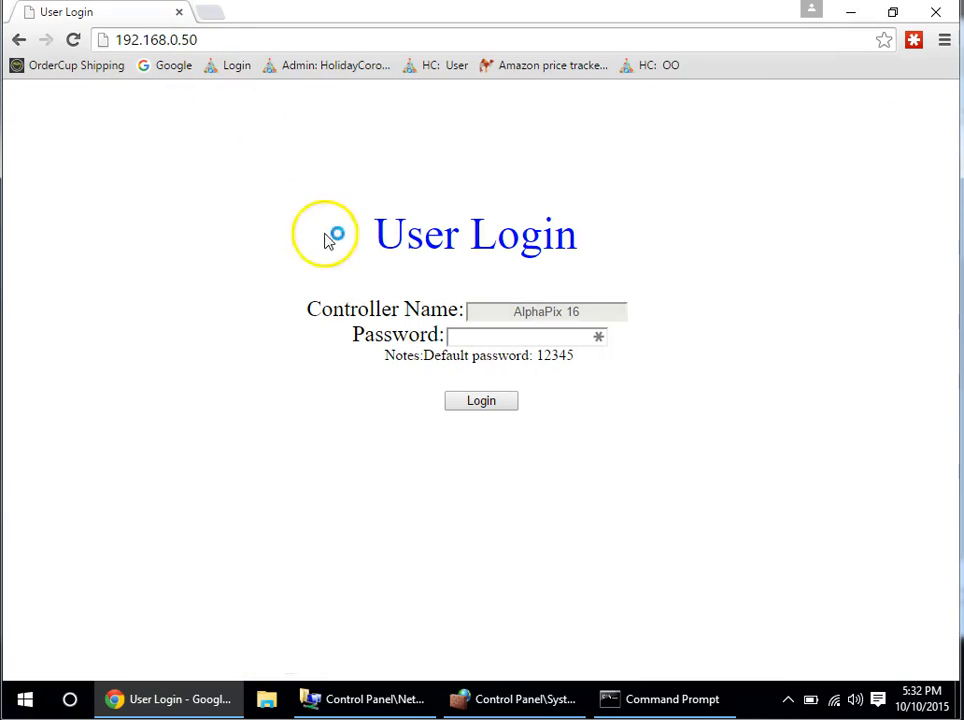
Enter the controller's default password on the User Login page and submit it.
click(465, 340)
text(12345)
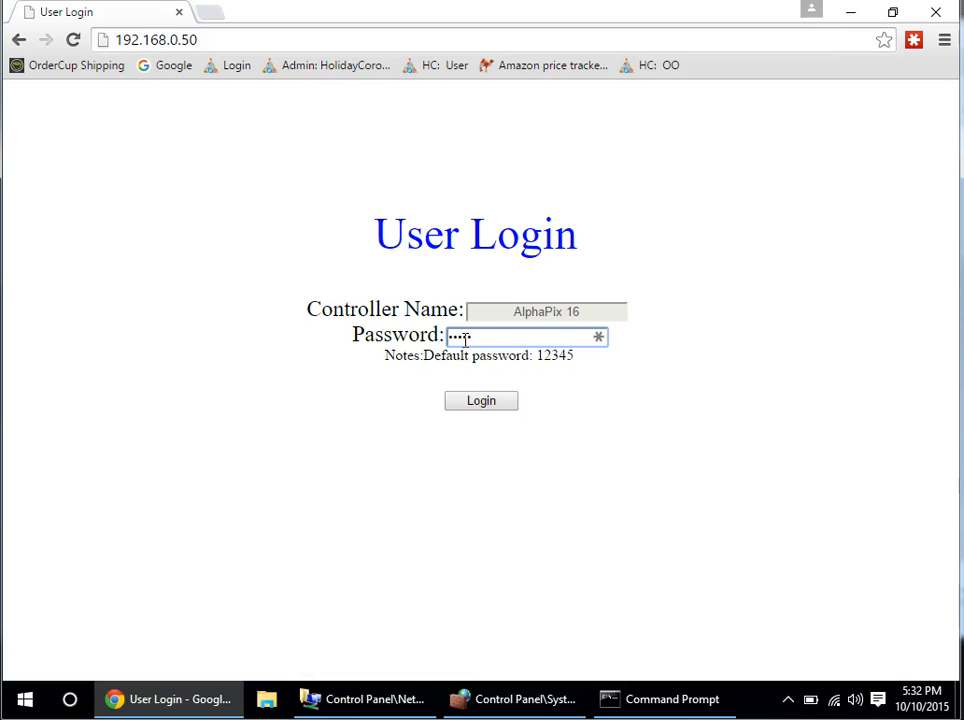
key(Return)
Scroll the controller page to show the SPI Pixel Output table (50 pixels on outputs 1–2, 340 elsewhere).
click(458, 342)
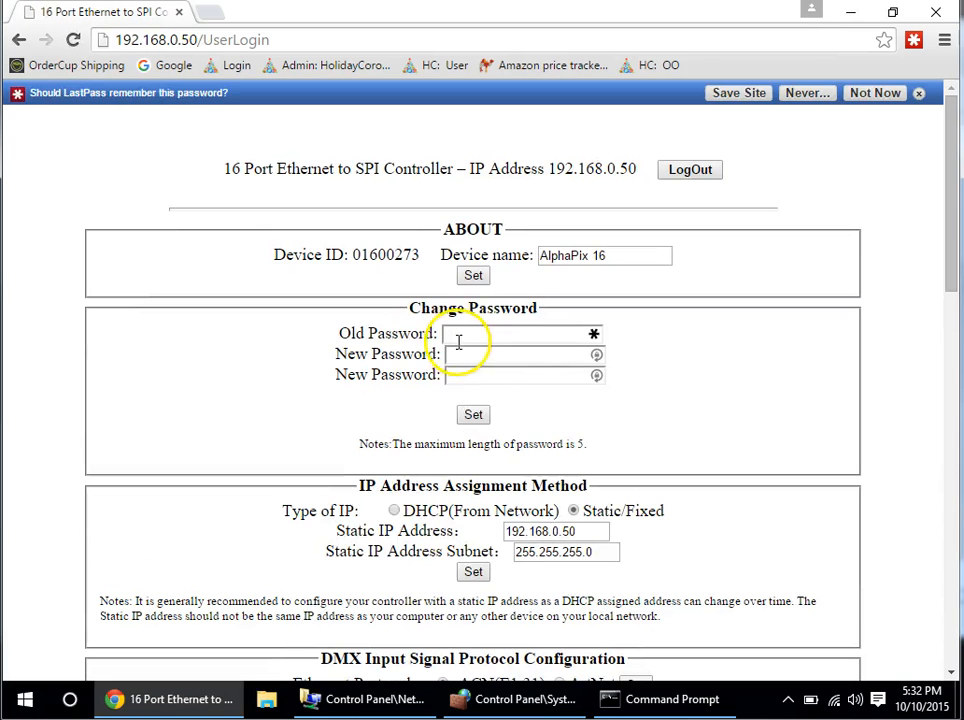
scroll(458, 342, down, 15)
scroll(453, 366, up, 5)
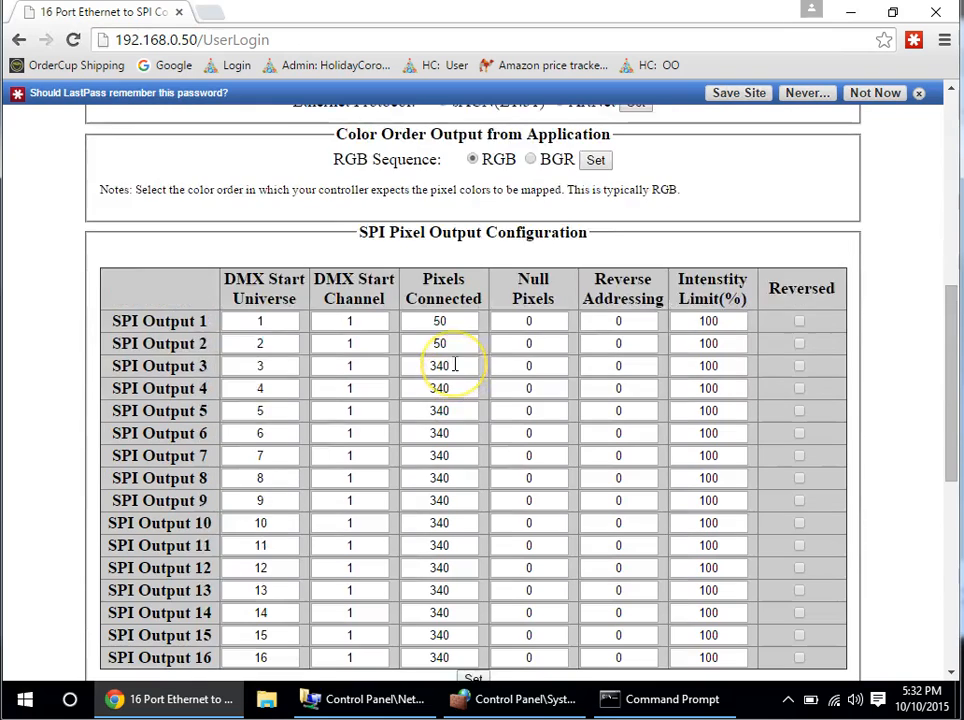
scroll(455, 365, up, 1)
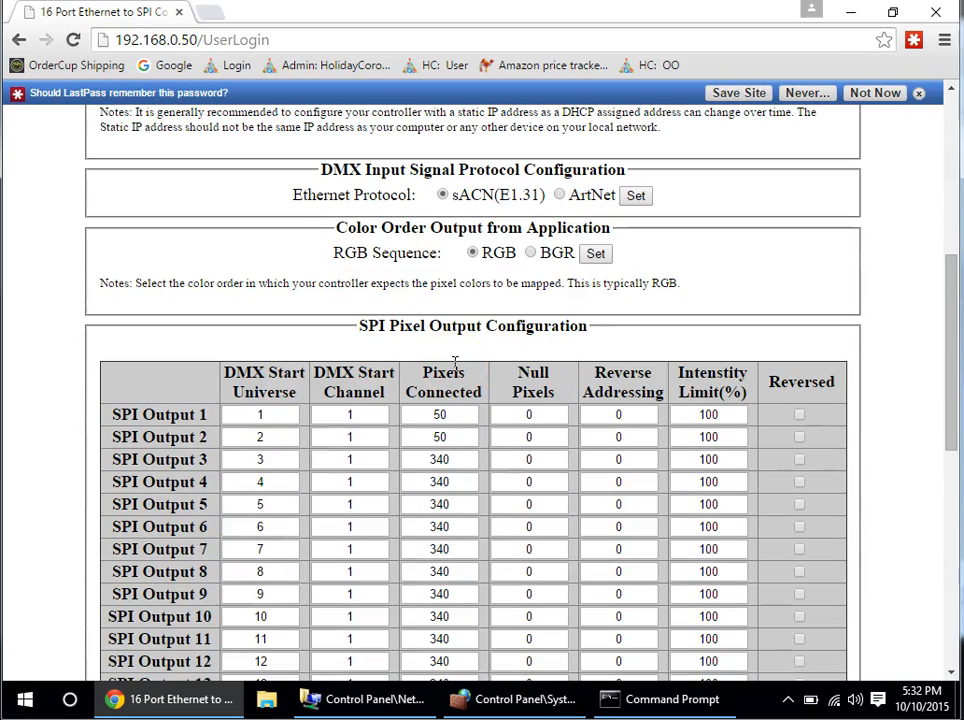